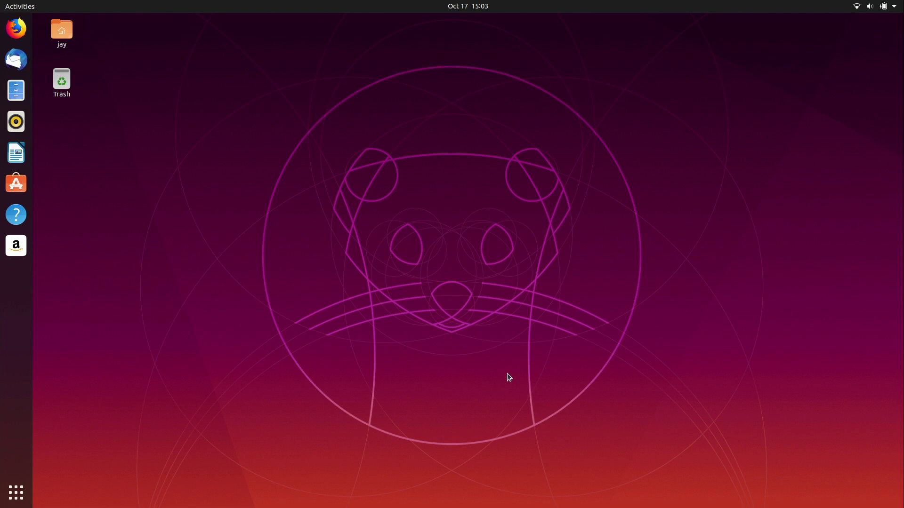
- Open the Home folder from the desktop icon and move its Files window into position
double_click(64, 34)
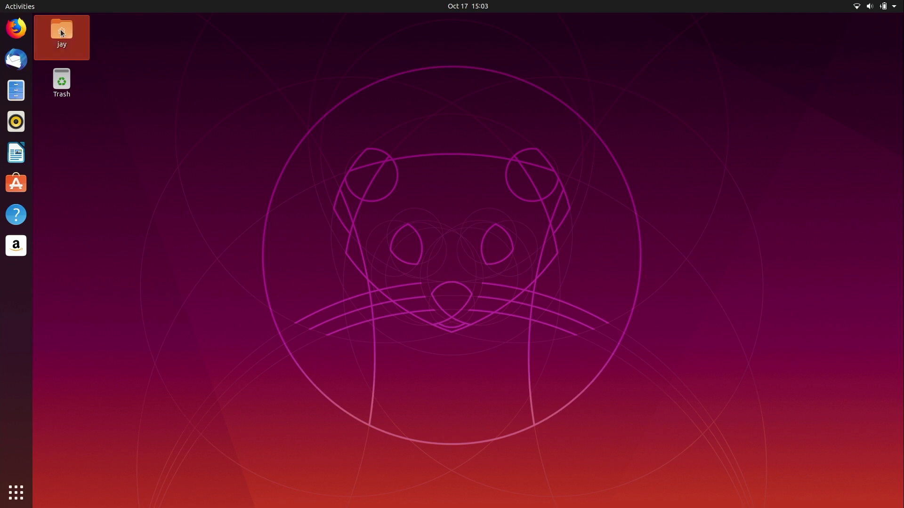
drag(253, 95, 344, 113)
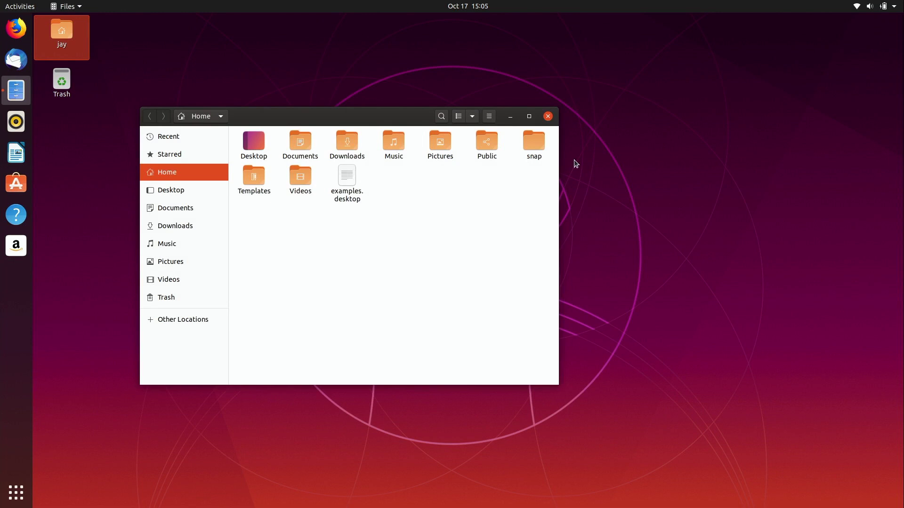
- Search Ubuntu Software for 'tweak' and install GNOME Tweaks, authorising with the account password
click(21, 188)
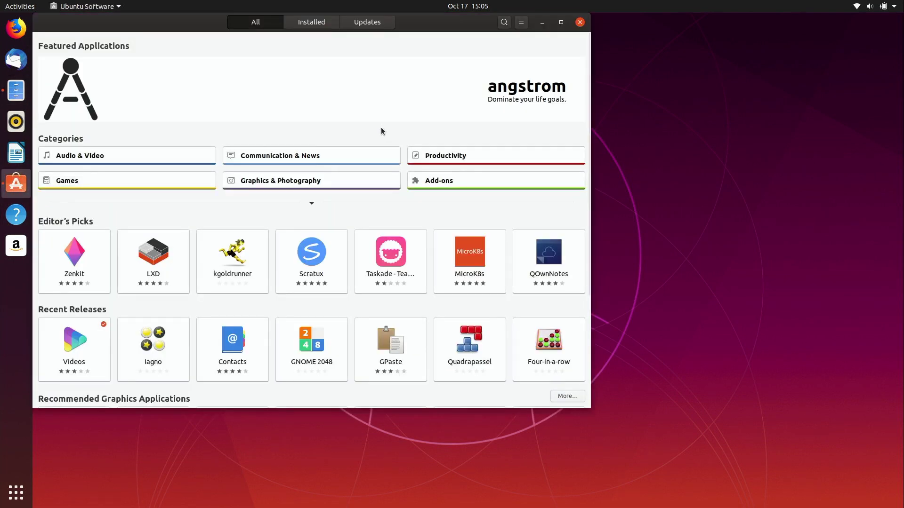
click(503, 23)
text(tweak)
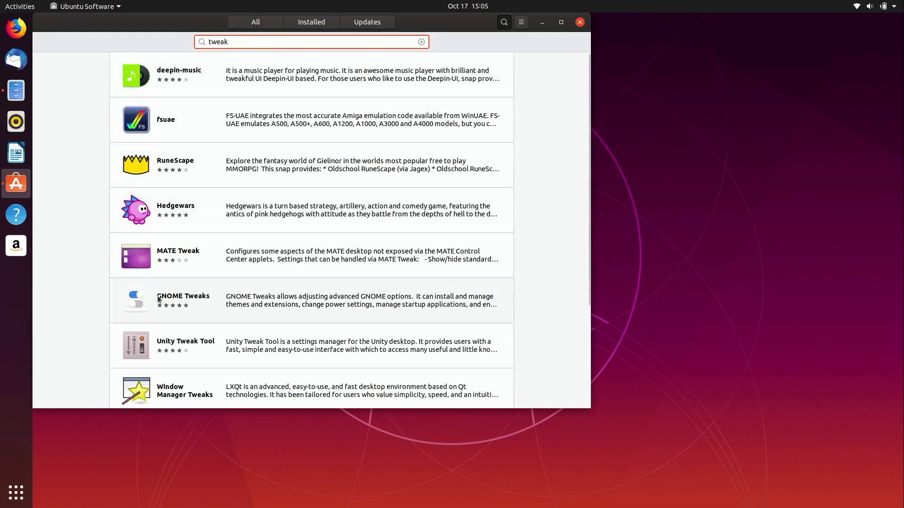
click(136, 299)
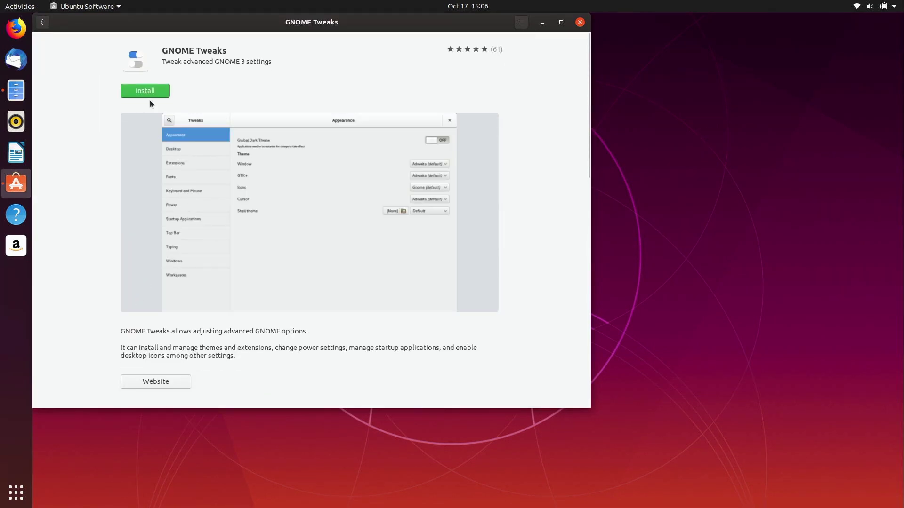
click(151, 91)
text(*******)
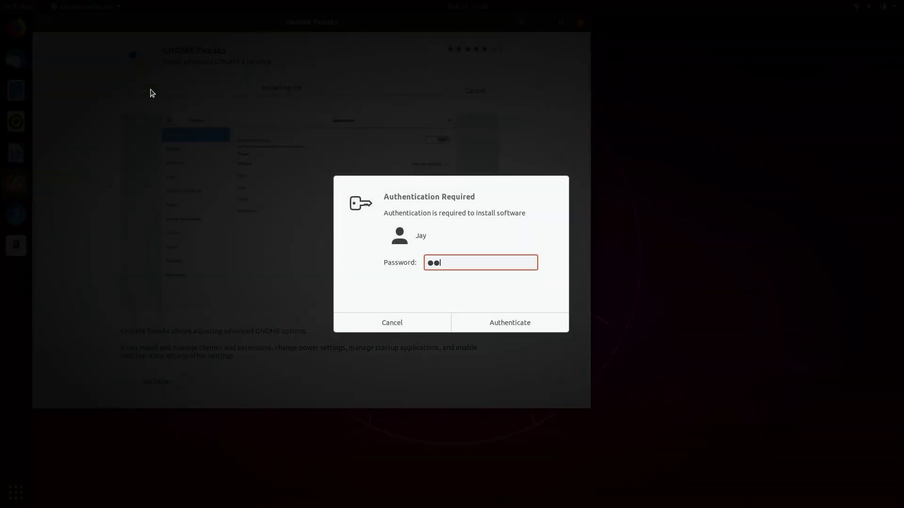
text(***)
key(Return)
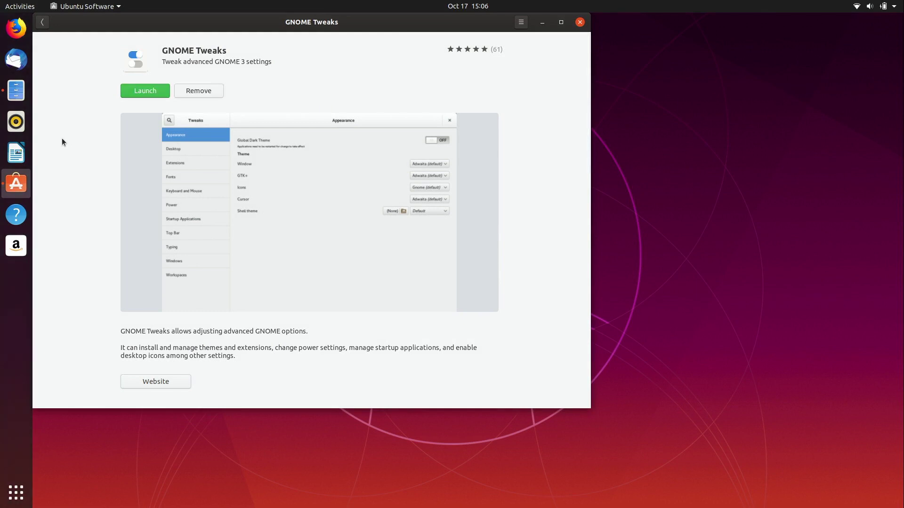
- Launch GNOME Tweaks and switch the Appearance applications theme to Yaru-dark
click(149, 93)
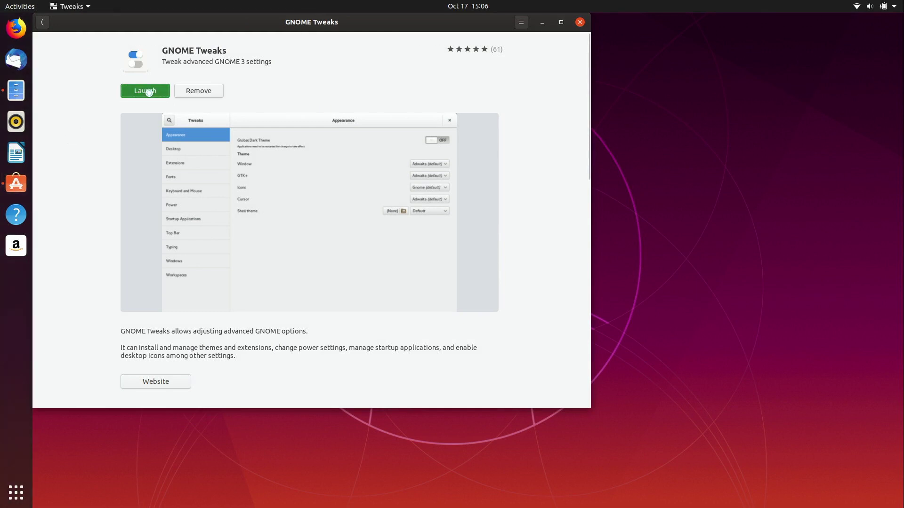
click(273, 153)
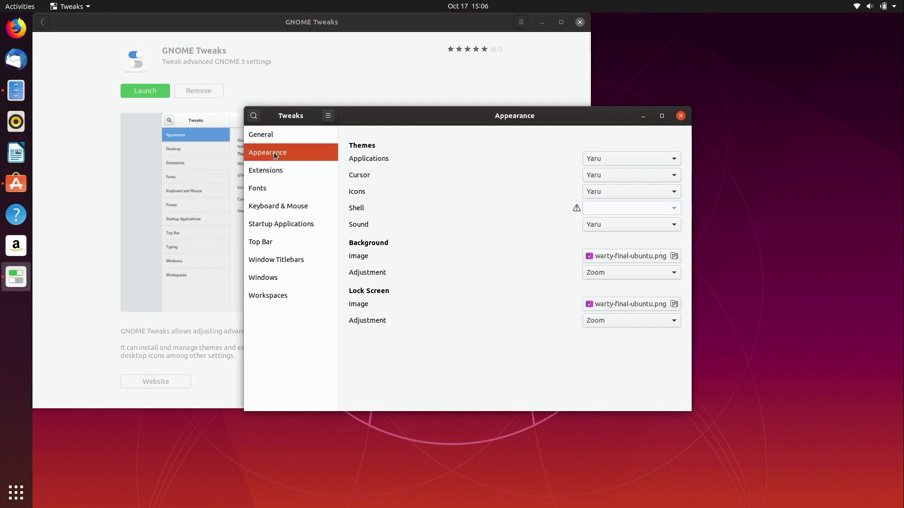
click(611, 160)
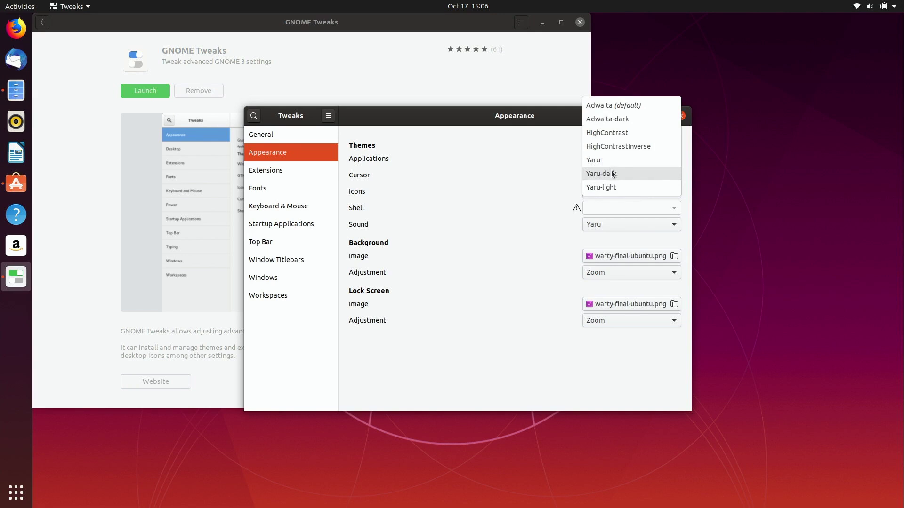
click(612, 173)
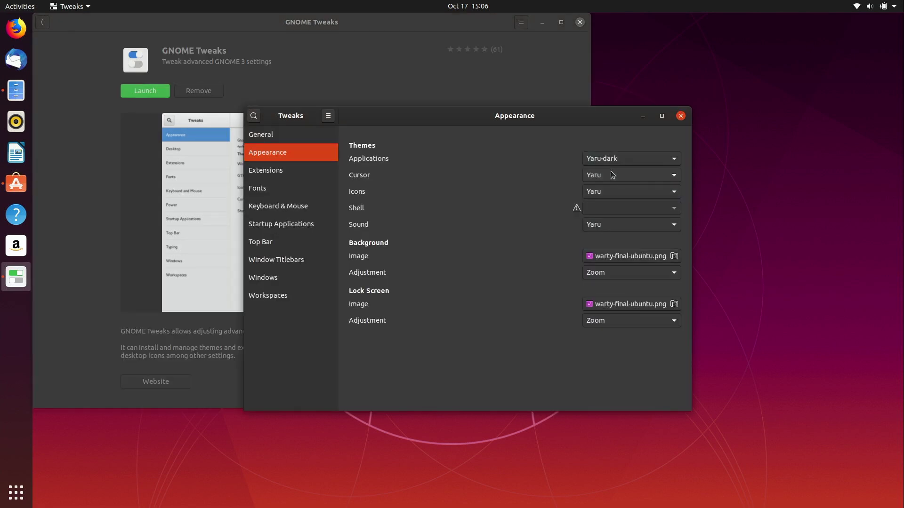
- Open the Home folder in Files and place it beside the Tweaks window
click(15, 90)
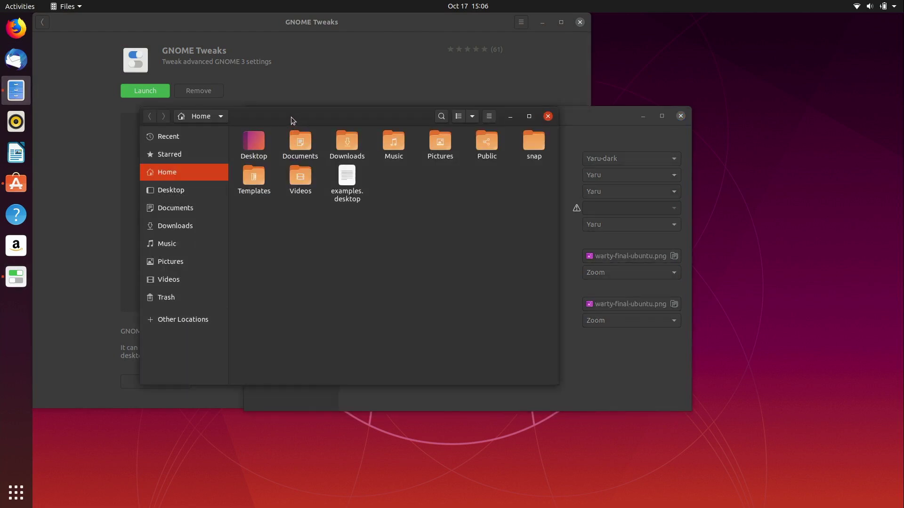
drag(291, 116, 256, 77)
click(561, 115)
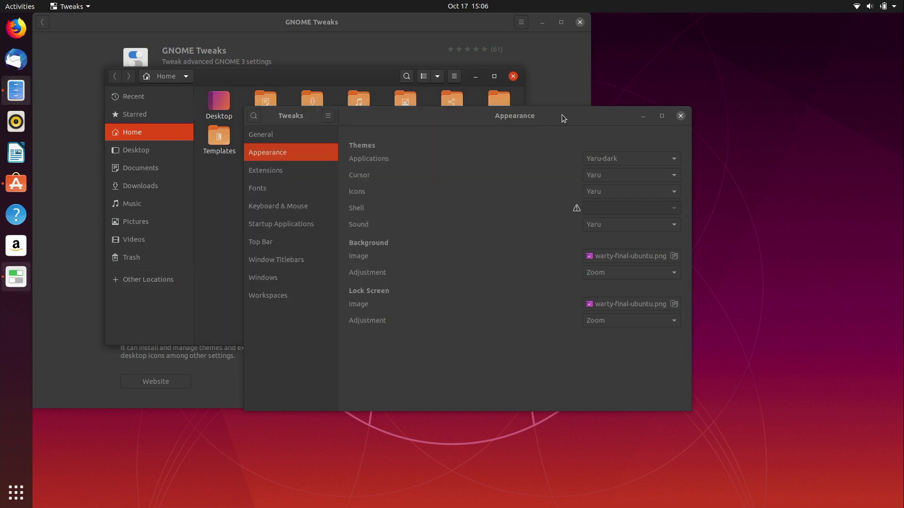
- Try the Yaru-light applications theme, then settle on Yaru and open the Icons list
click(618, 153)
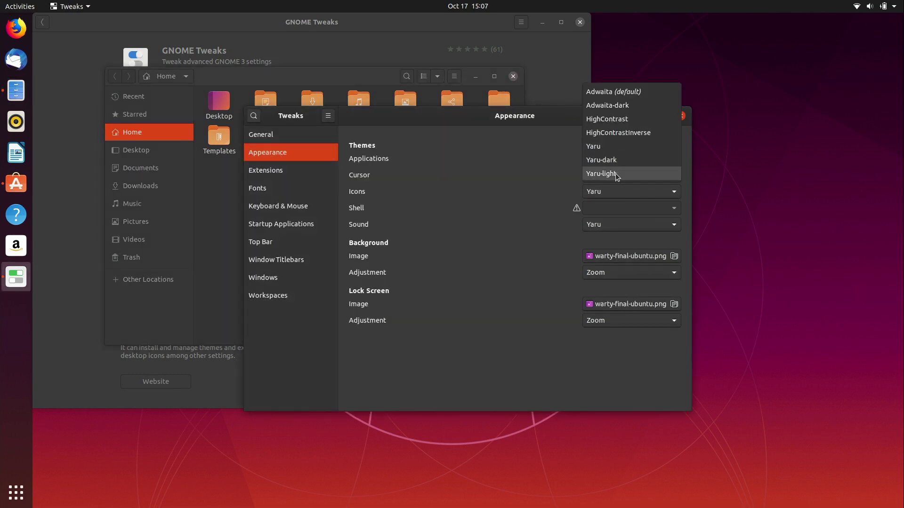
click(615, 173)
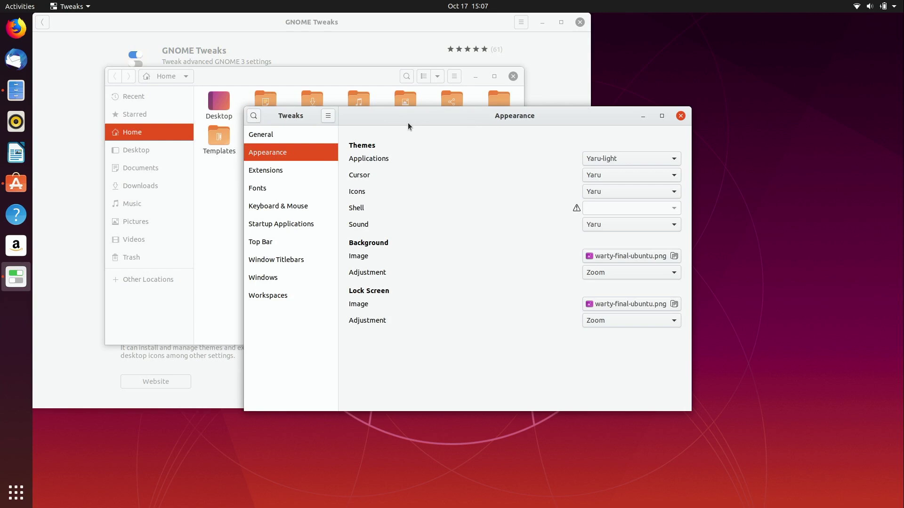
click(607, 159)
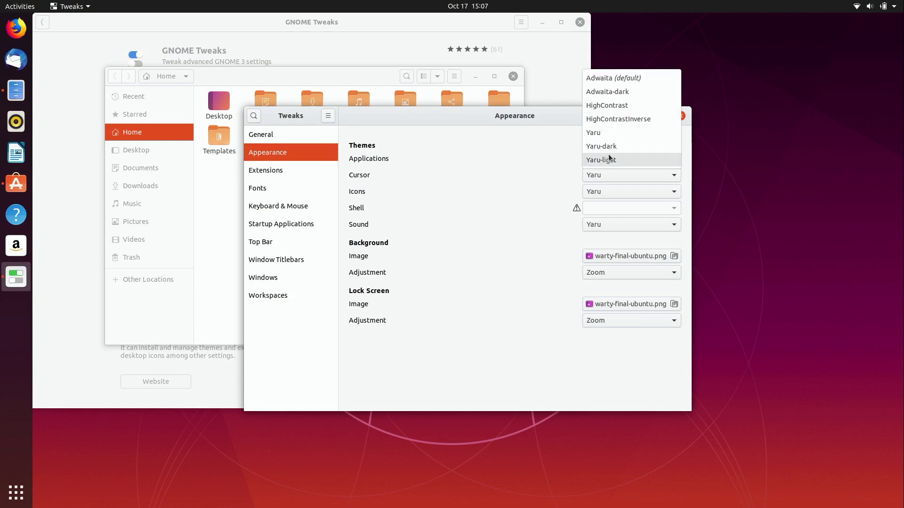
click(609, 131)
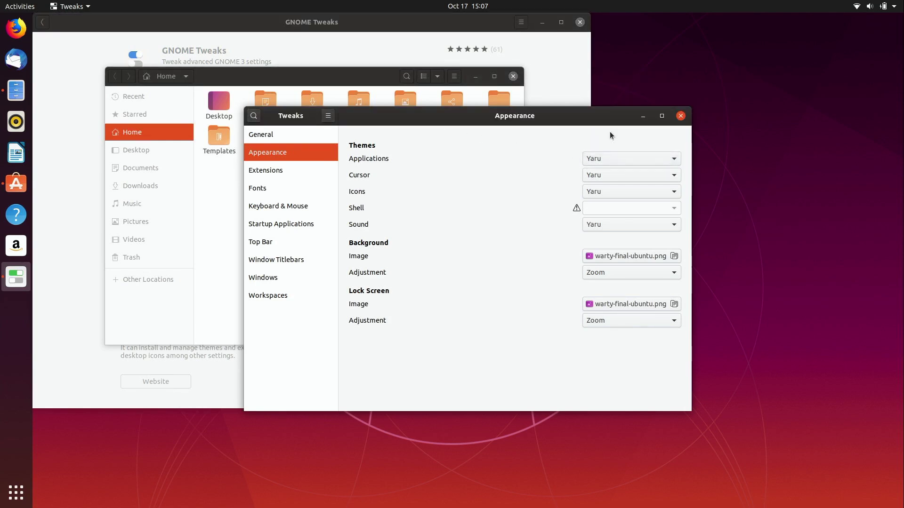
click(607, 192)
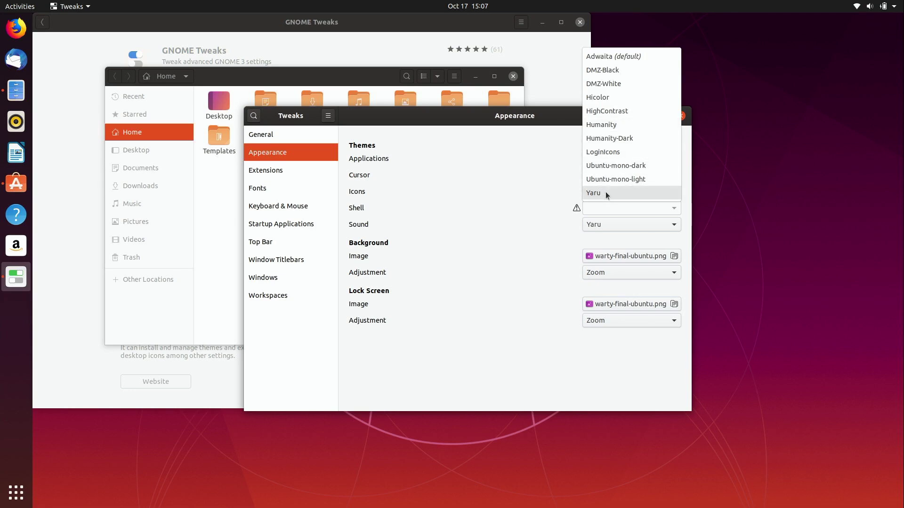
- Apply the Humanity icon theme, compare it in the Files window, then revert icons to Yaru
click(607, 127)
click(363, 75)
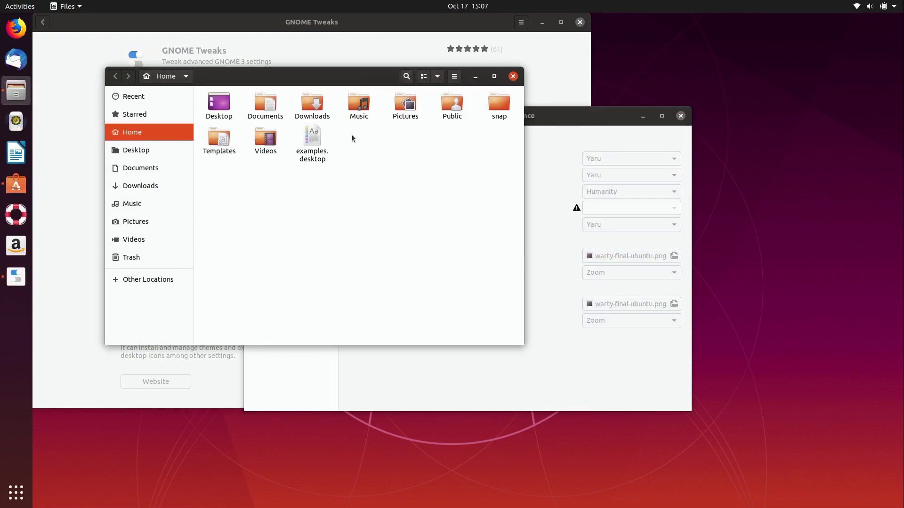
click(570, 123)
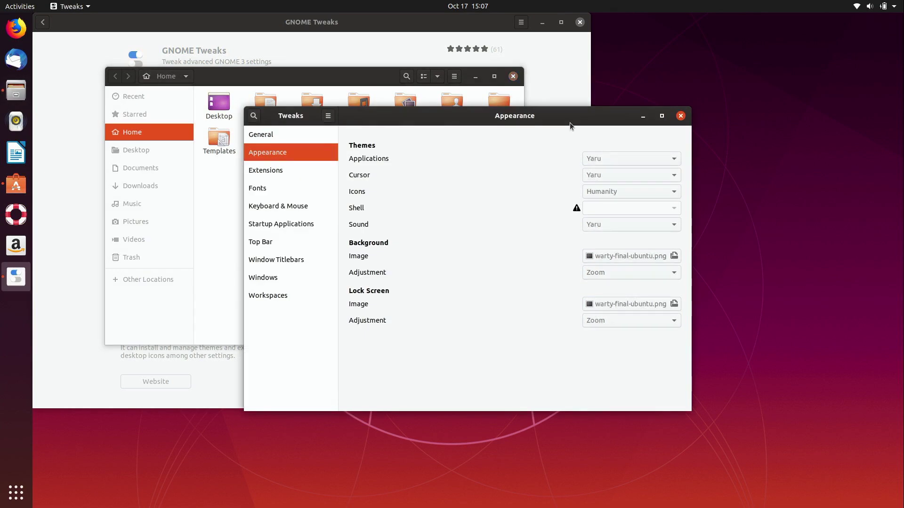
click(603, 189)
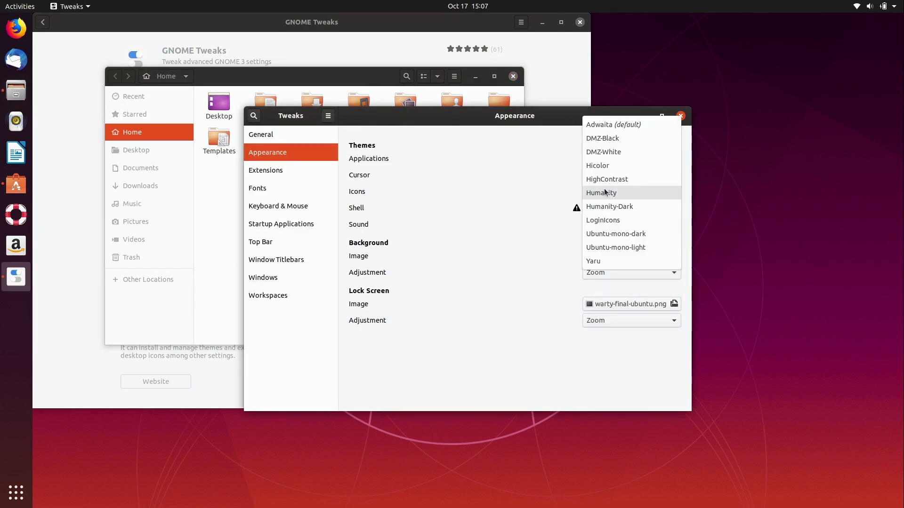
click(595, 261)
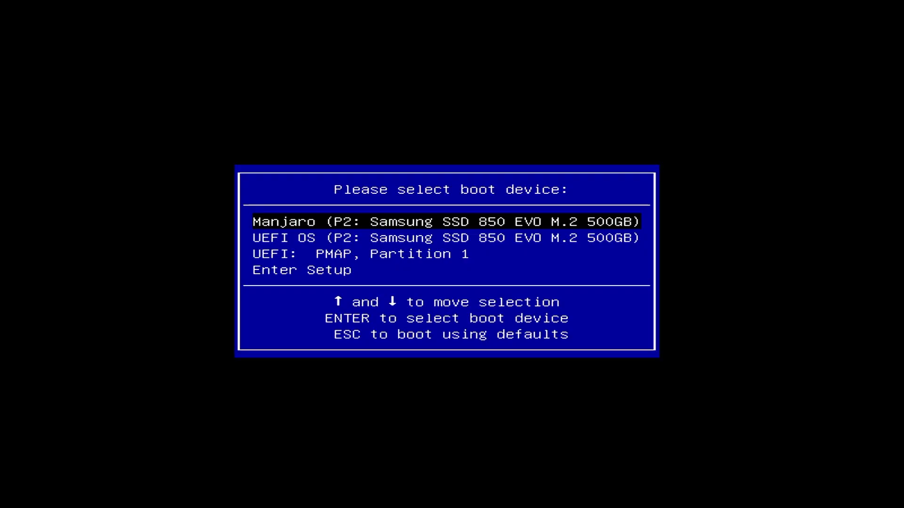
- Boot from 'UEFI: PMAP, Partition 1' in the UEFI boot menu
key(Down)
key(Down)
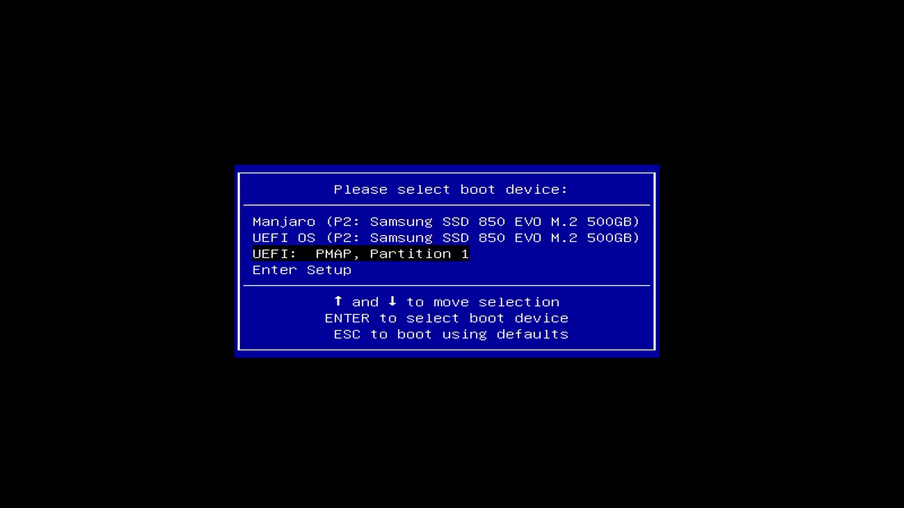
key(Return)
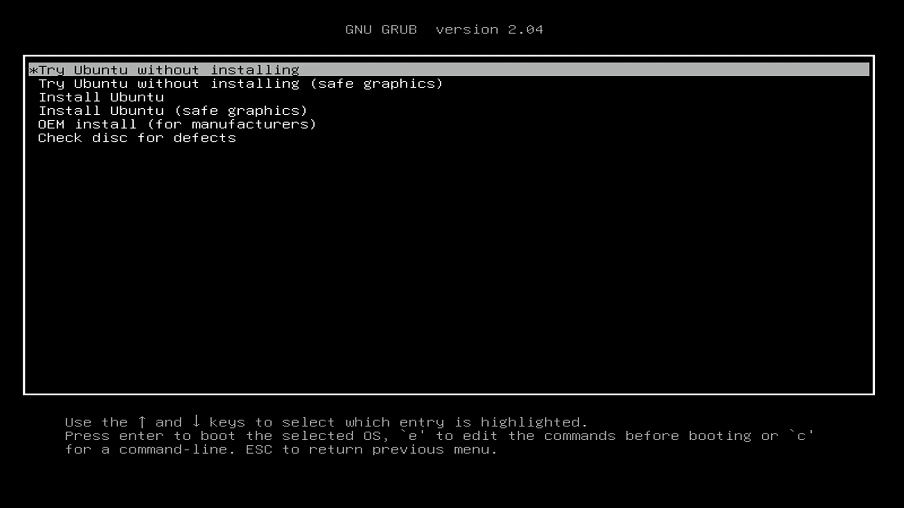
- Browse the GRUB entries (Install Ubuntu, safe graphics, OEM install), then return to Try Ubuntu without installing
key(Down)
key(Down)
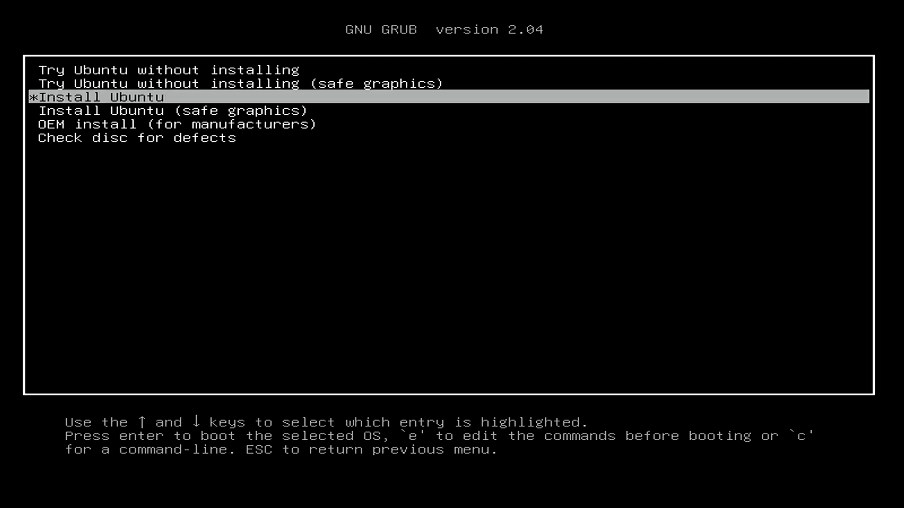
key(Up)
key(Up)
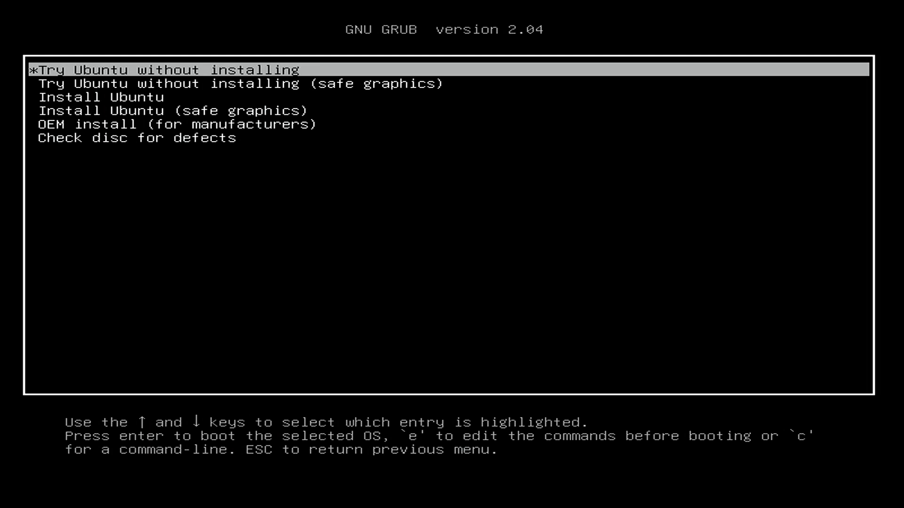
key(Down)
key(Down)
key(Down)
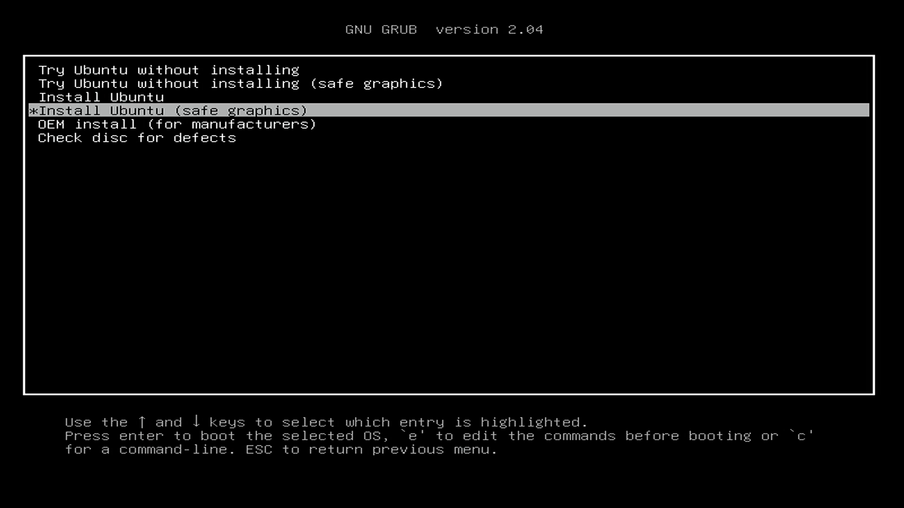
key(Down)
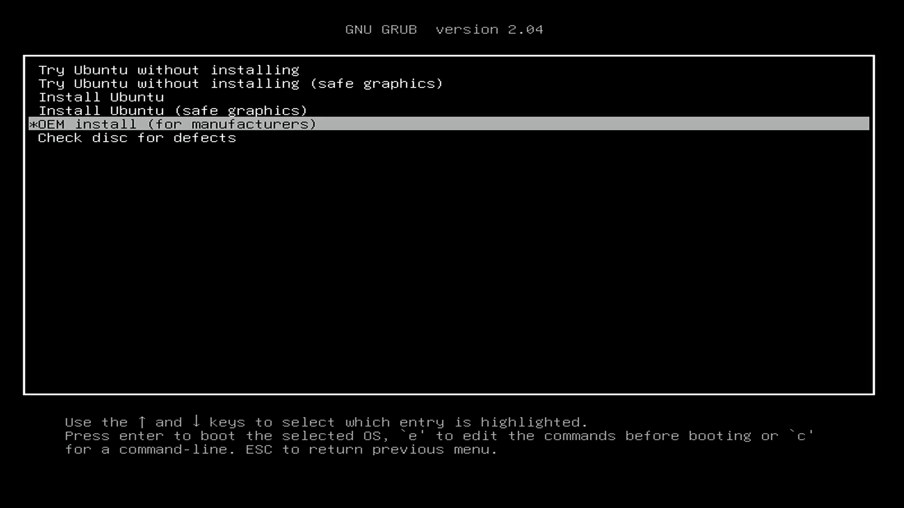
key(Up)
key(Up)
key(Up)
key(Up)
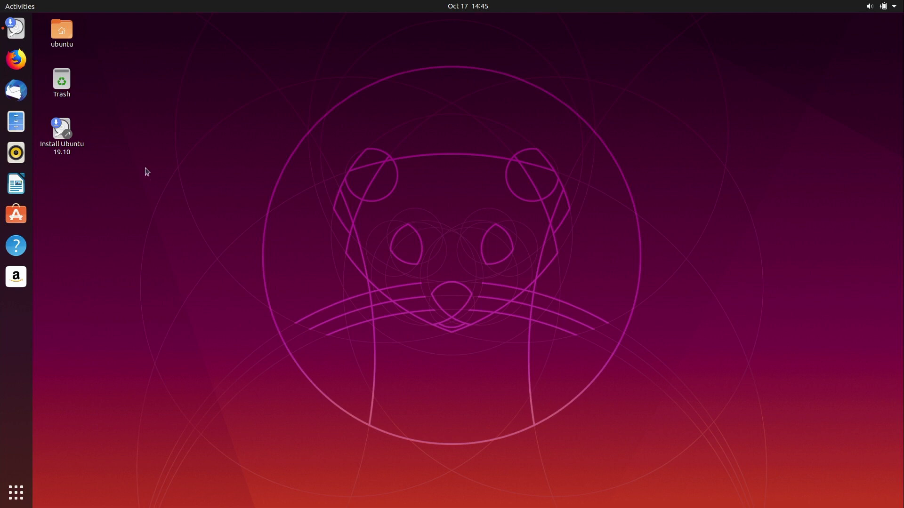
- Run the Ubuntu 19.10 installer through Welcome, Keyboard, Wireless and Updates, then pick EXPERIMENTAL ZFS erase disk
click(65, 128)
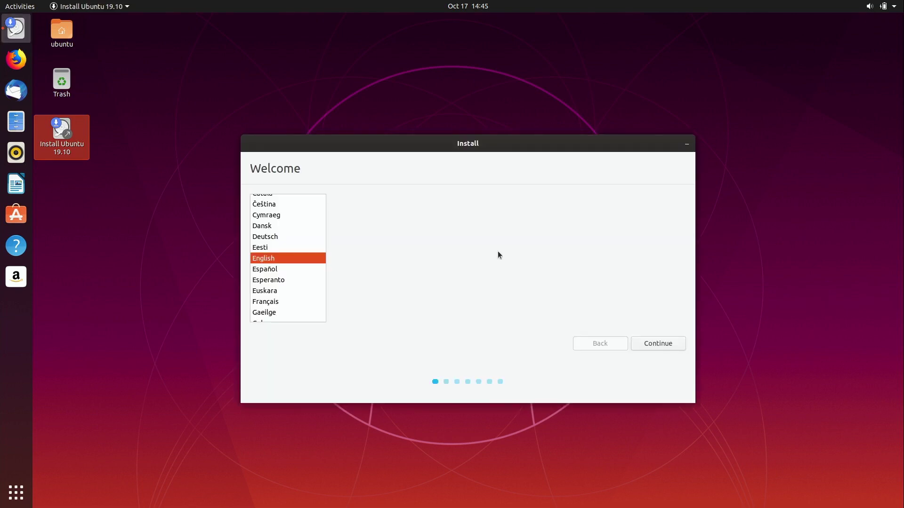
click(657, 345)
click(659, 337)
click(661, 338)
click(661, 337)
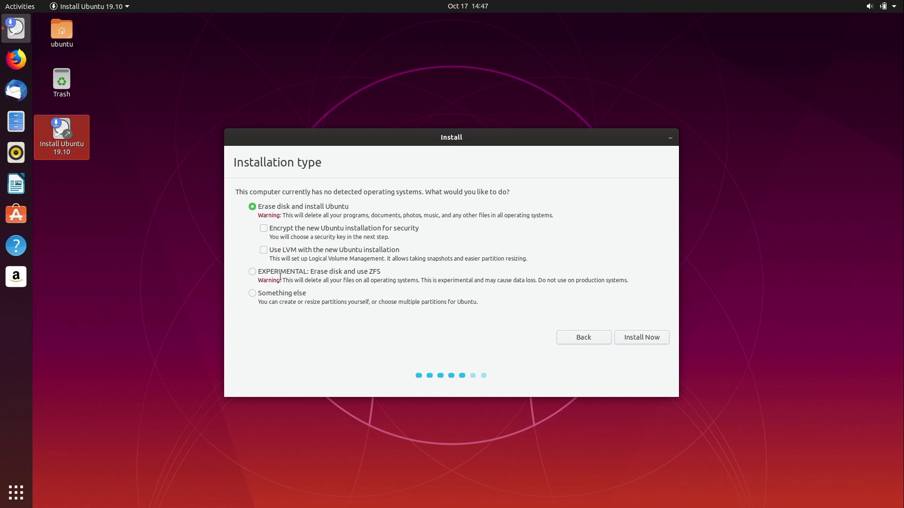
click(253, 271)
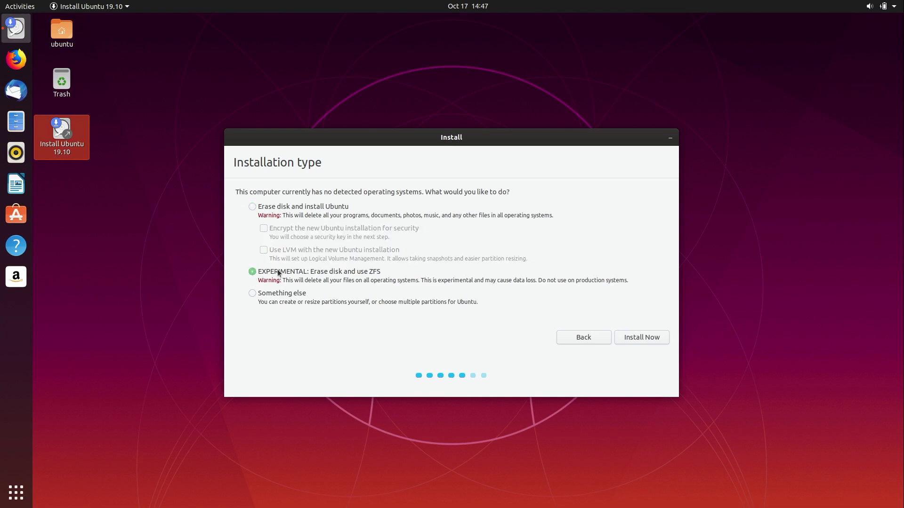
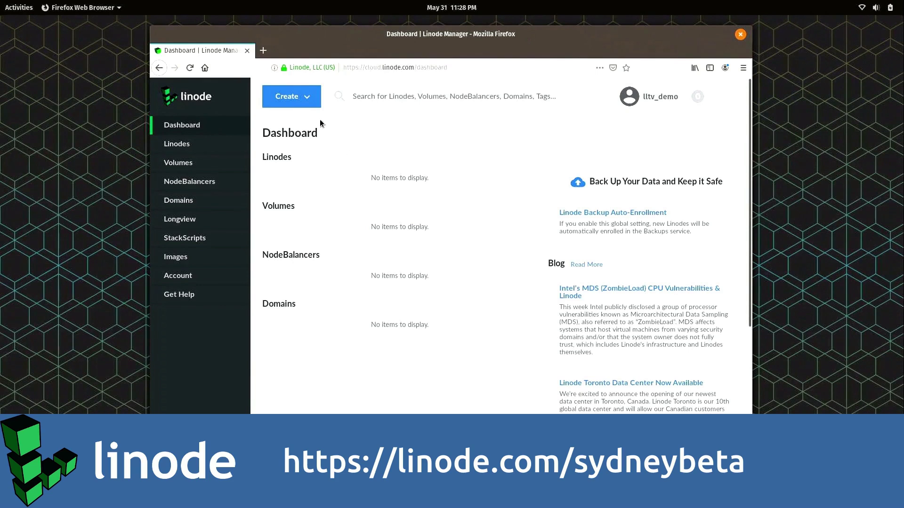
- Create a new Linode and choose the US Newark, NJ region
click(310, 103)
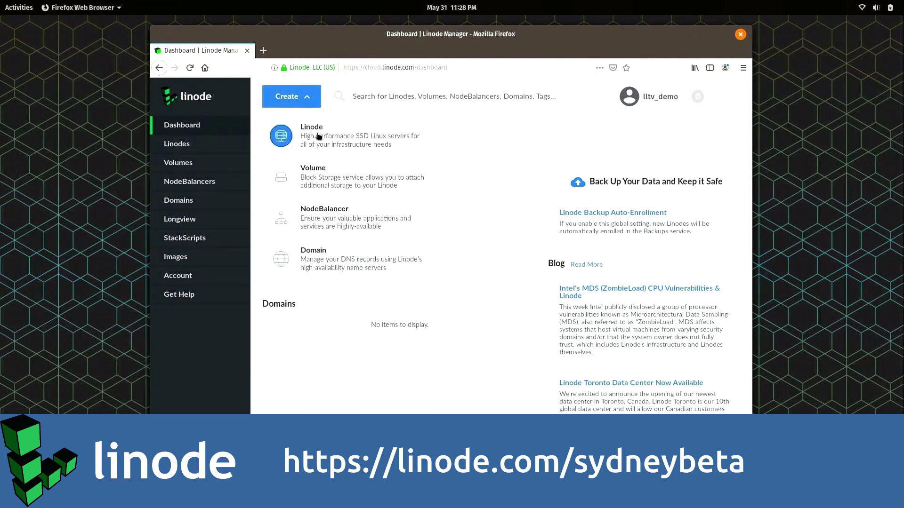
click(318, 137)
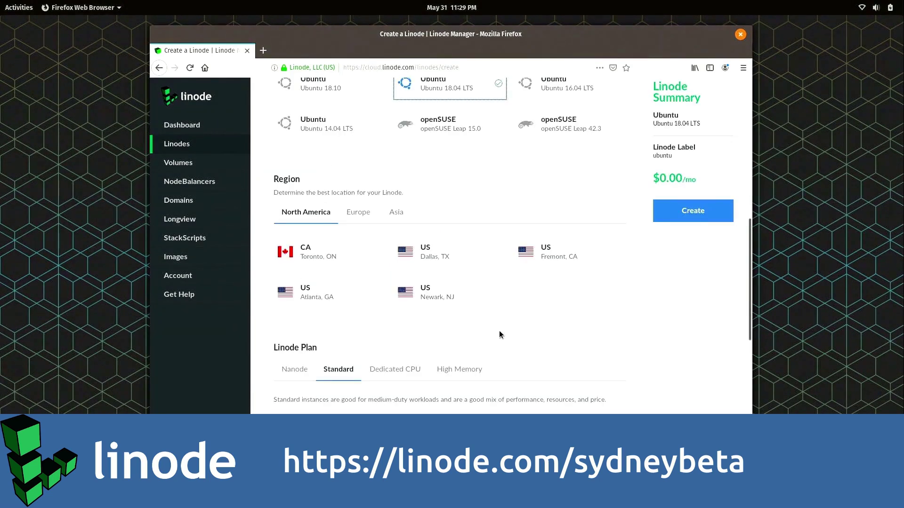
click(450, 295)
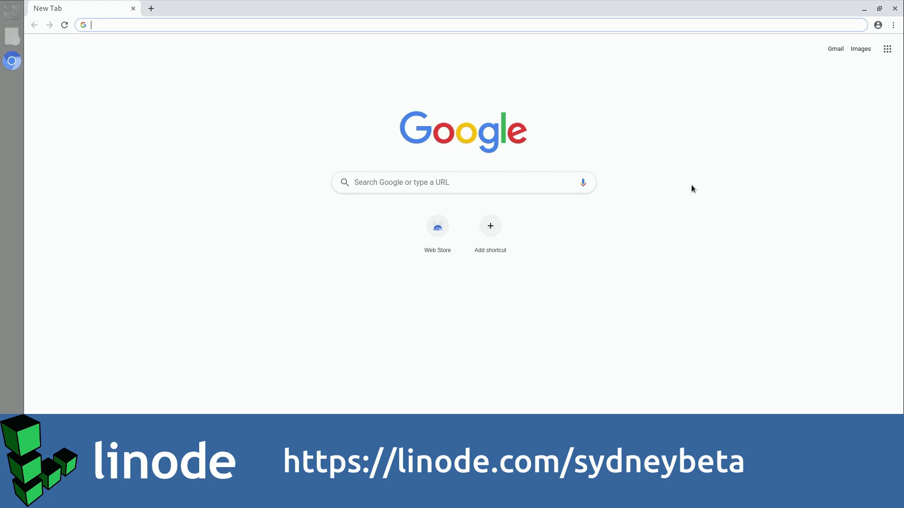
- Load linode.com/sydneybeta, enter a name and e-mail address, and tick the beta tester option
text(linod)
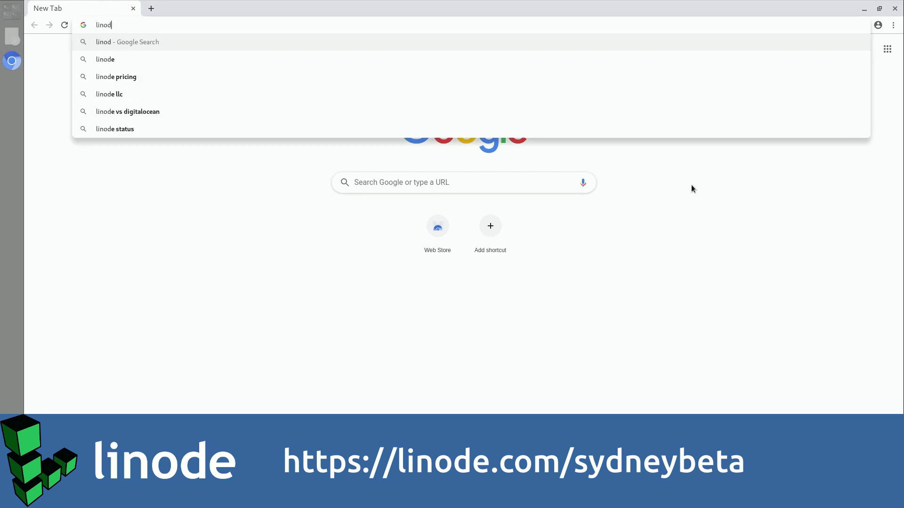
text(e.com/sydneybeta)
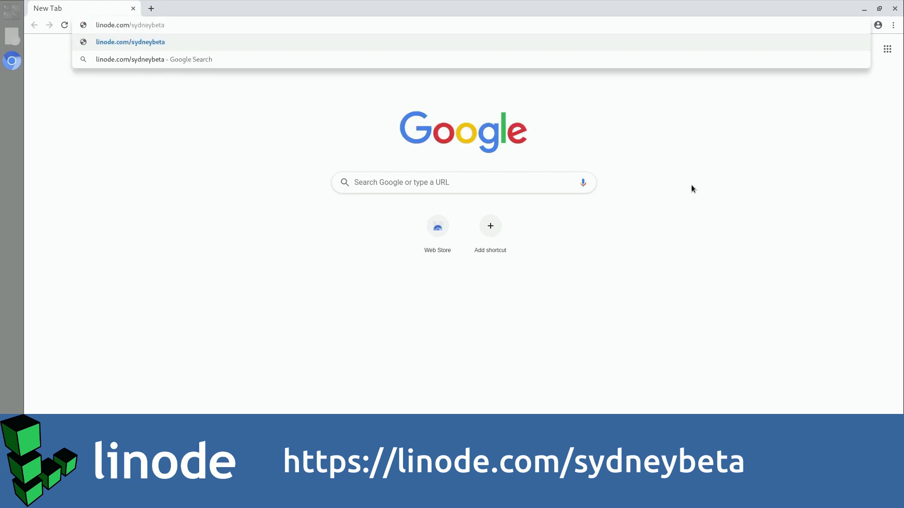
key(Return)
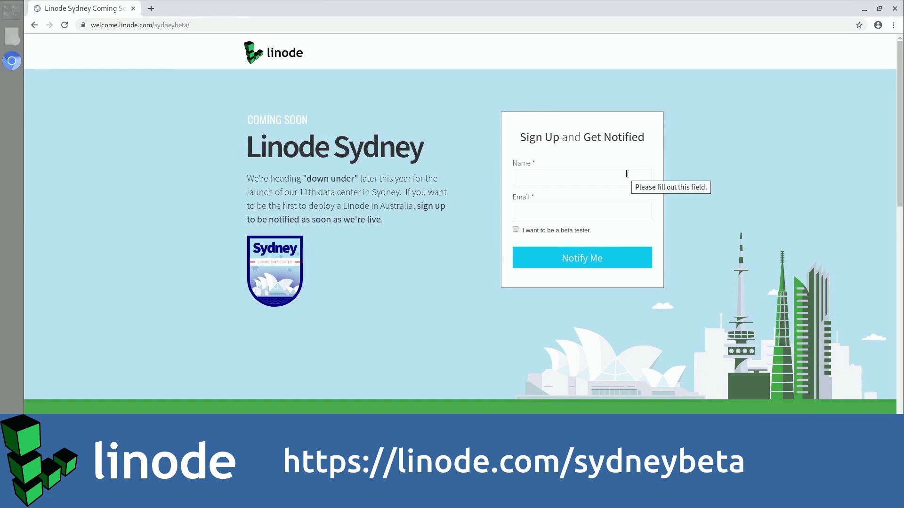
click(626, 175)
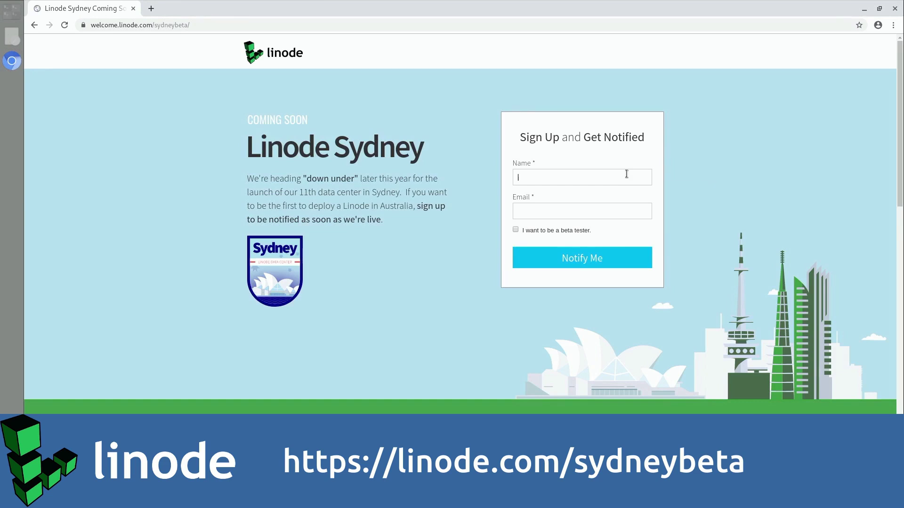
text(Johnny Test)
key(Tab)
text(jtest@mydomain.com)
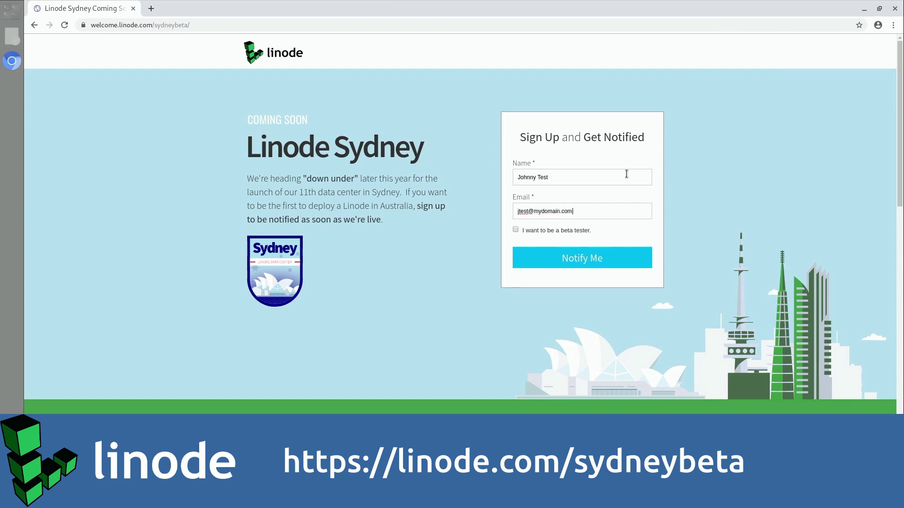
click(515, 229)
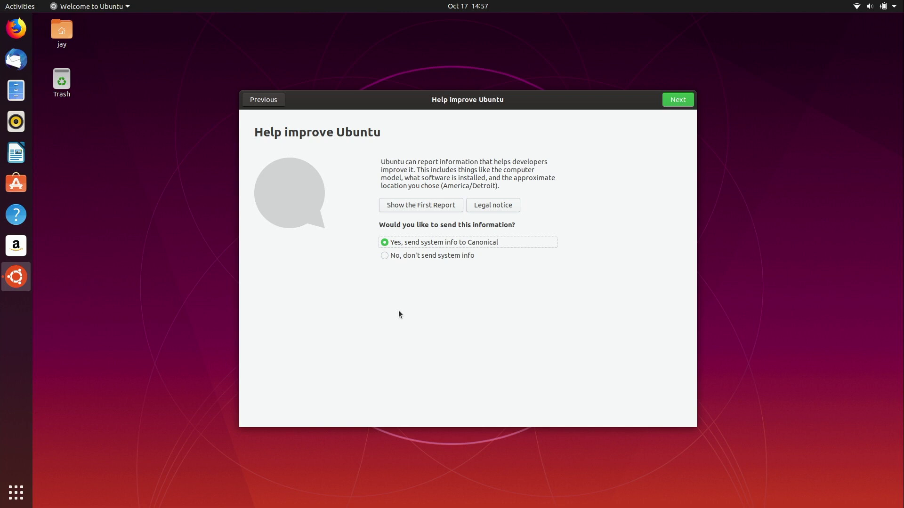
- Choose 'No, don't send system info', then review the first report and close it
click(398, 258)
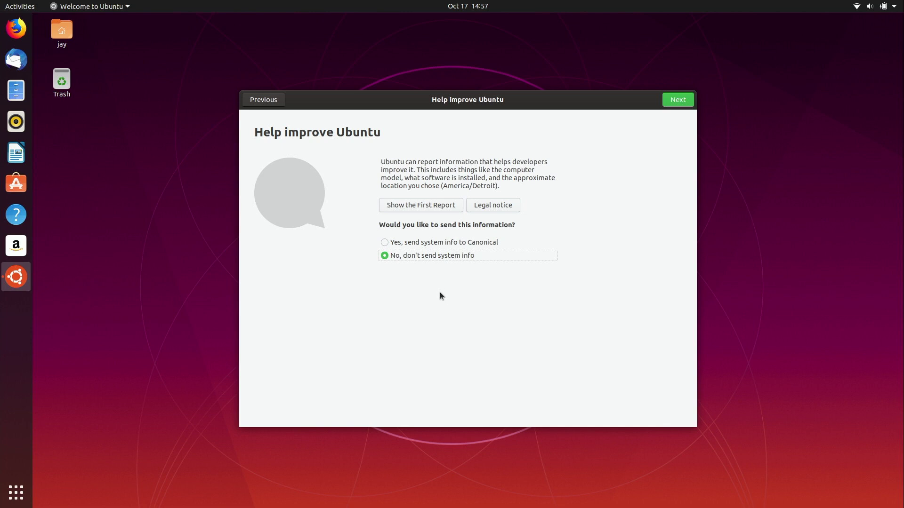
click(416, 207)
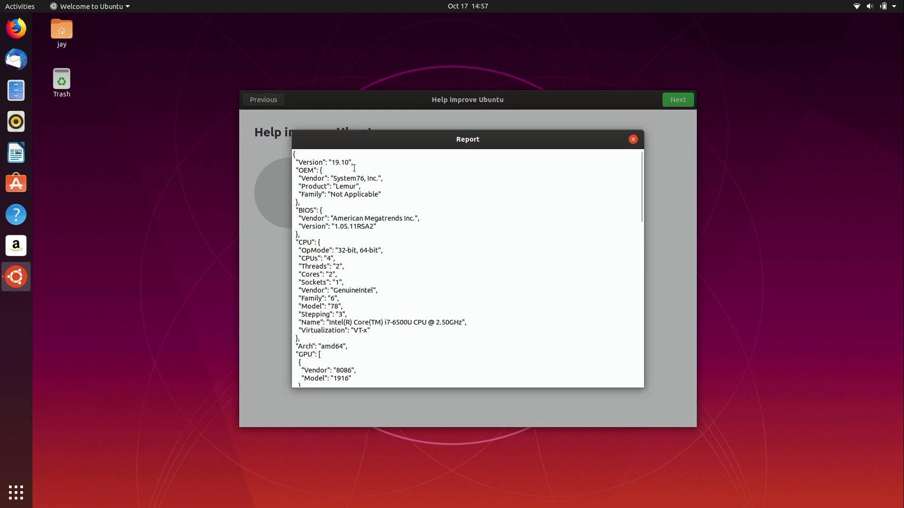
scroll(366, 254, down, 10)
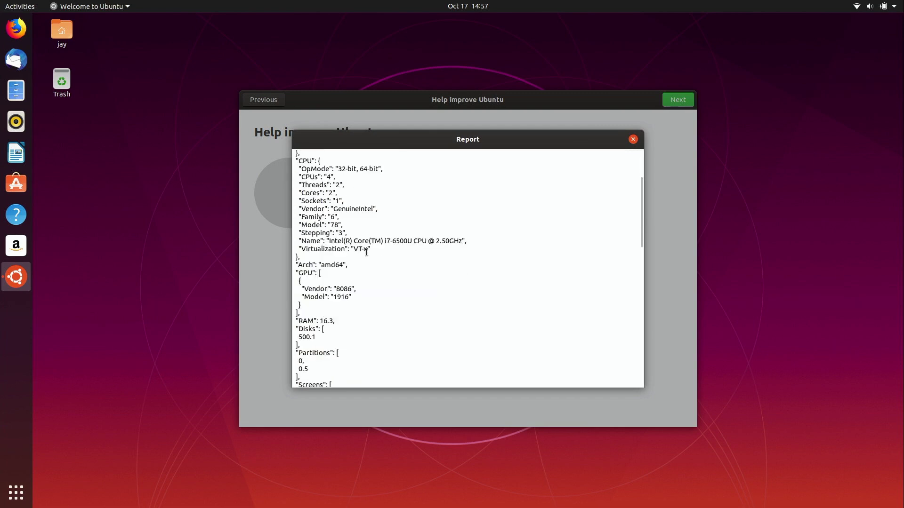
scroll(367, 253, down, 8)
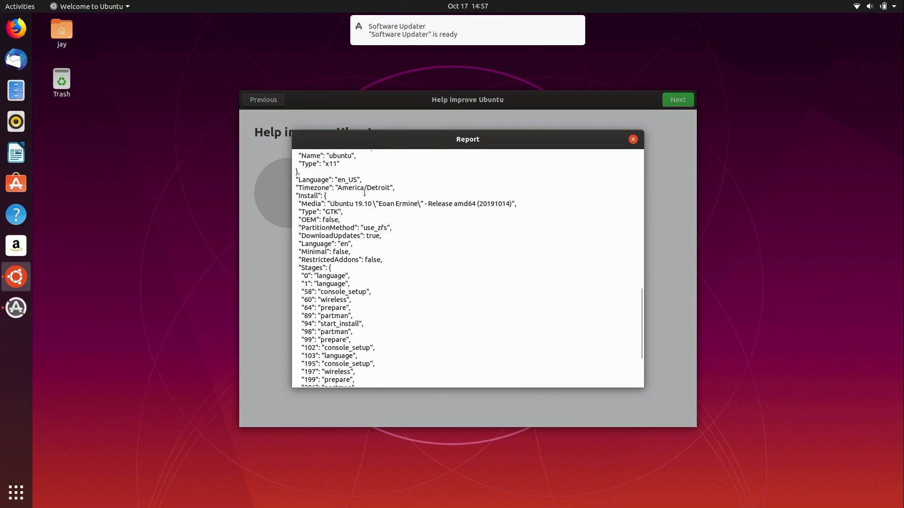
click(633, 139)
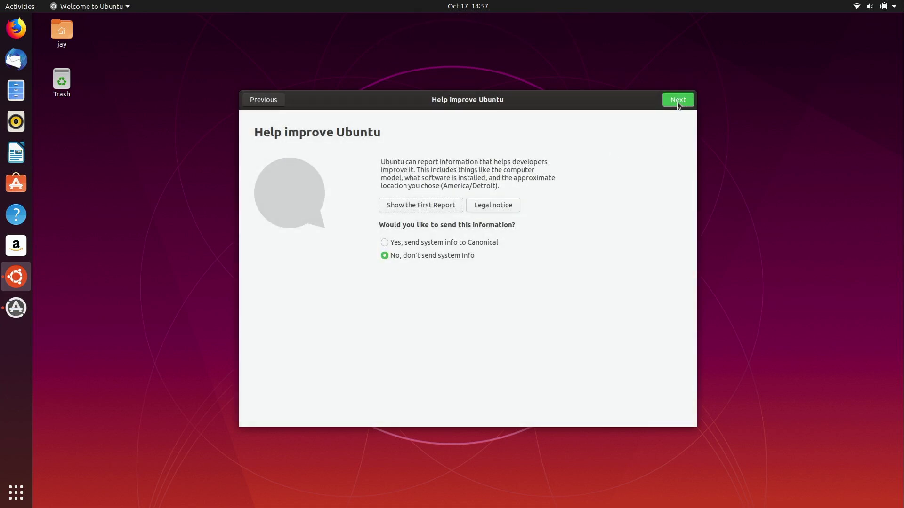
- Advance past Help improve Ubuntu and Privacy, keeping Location Services on
click(677, 101)
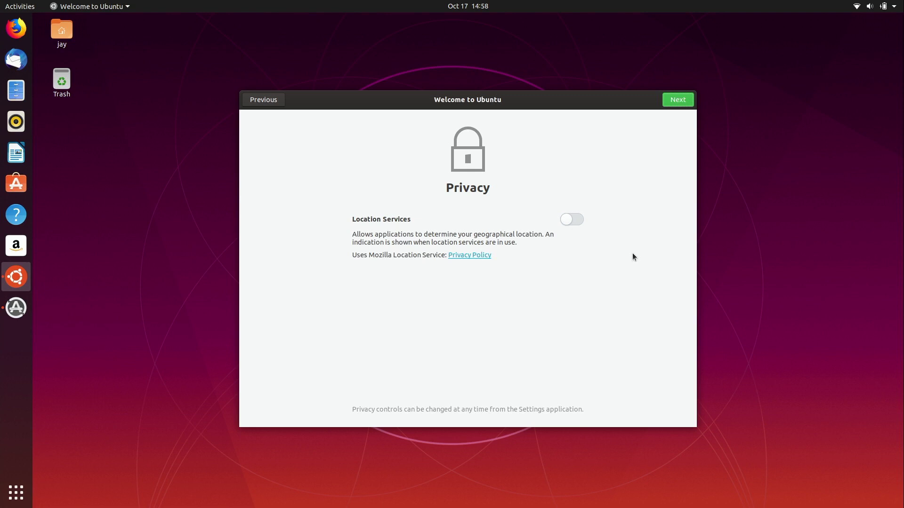
click(671, 100)
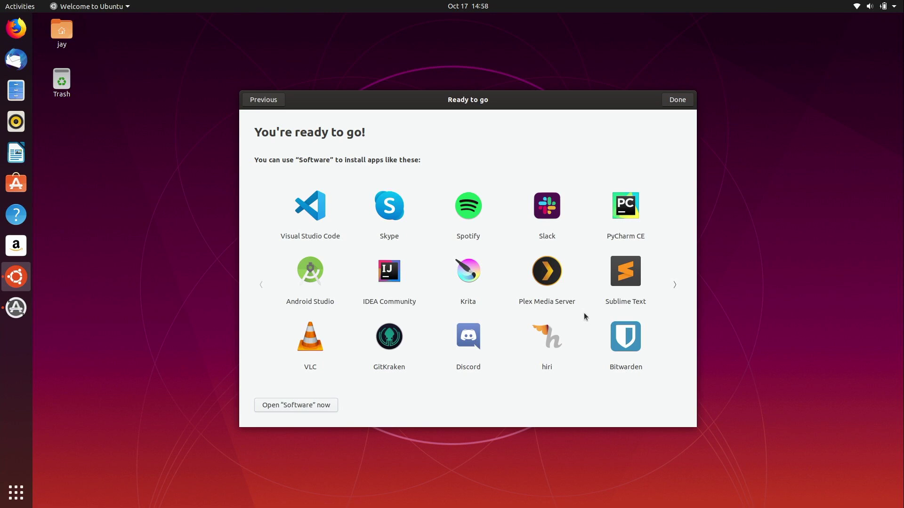
- Install VLC from its store page, authenticating with the account password
click(312, 344)
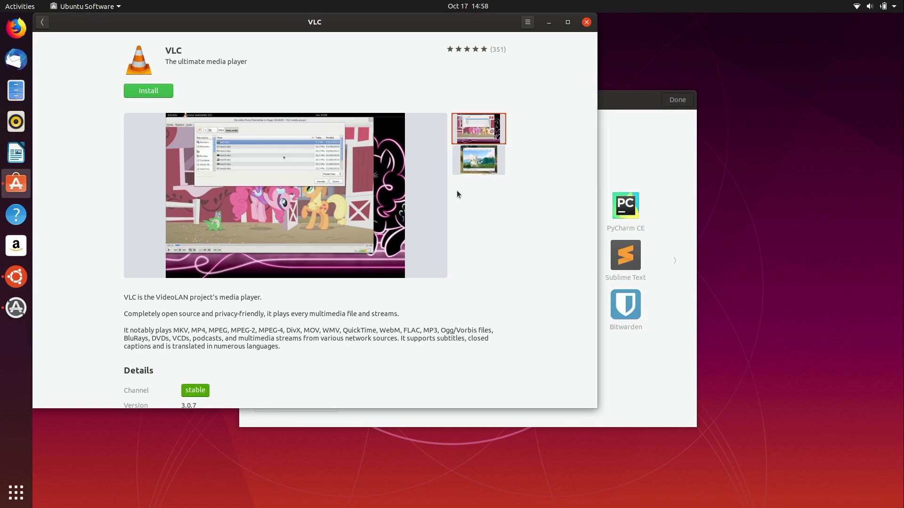
click(153, 94)
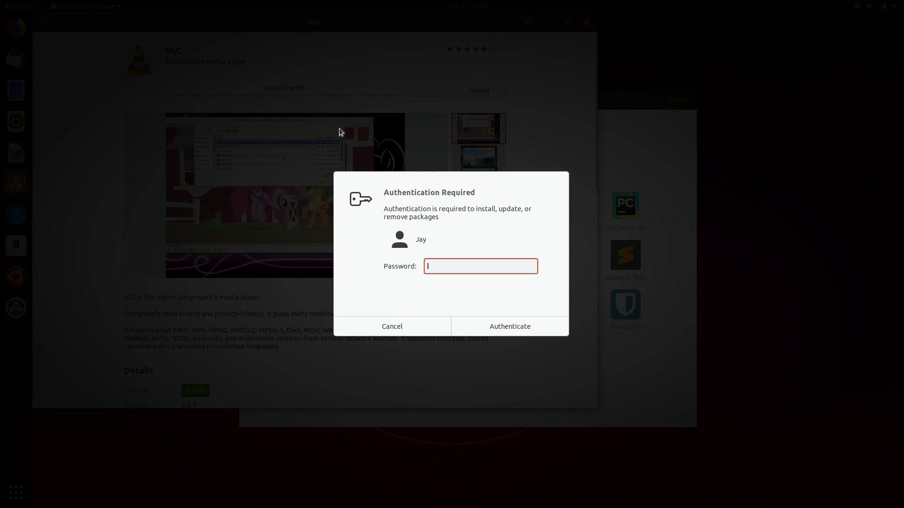
text(*********)
key(Return)
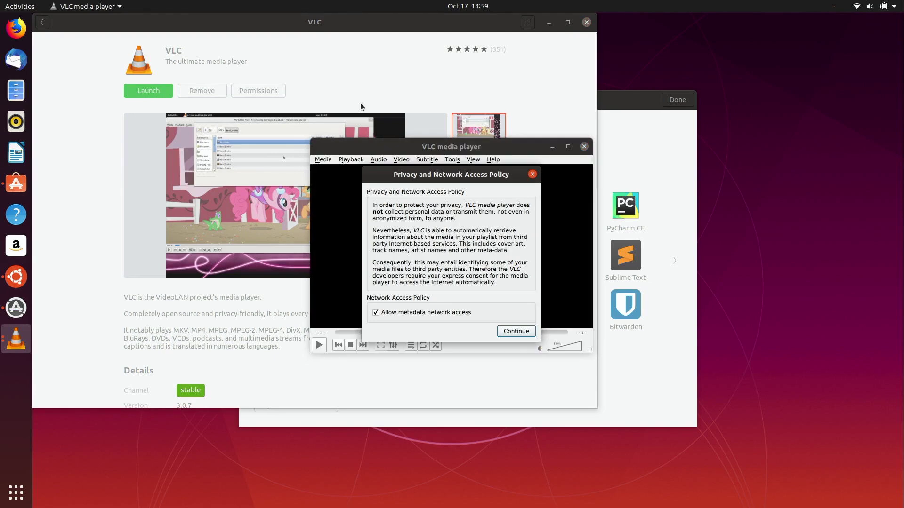
- Accept VLC's privacy policy, close VLC, and close its store page
click(516, 331)
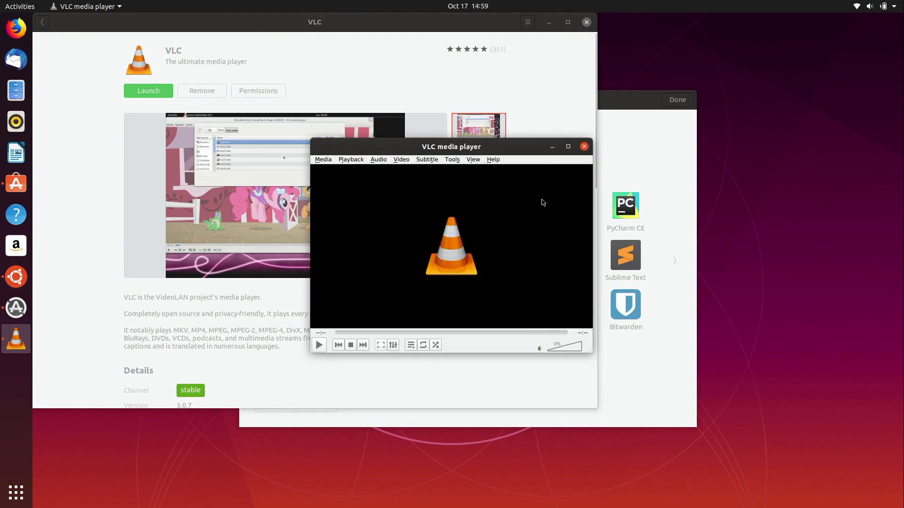
click(584, 146)
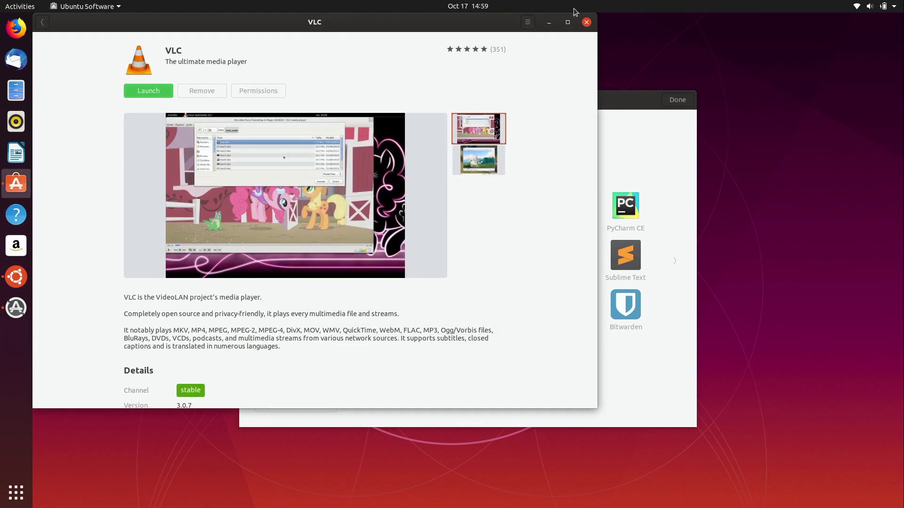
click(586, 23)
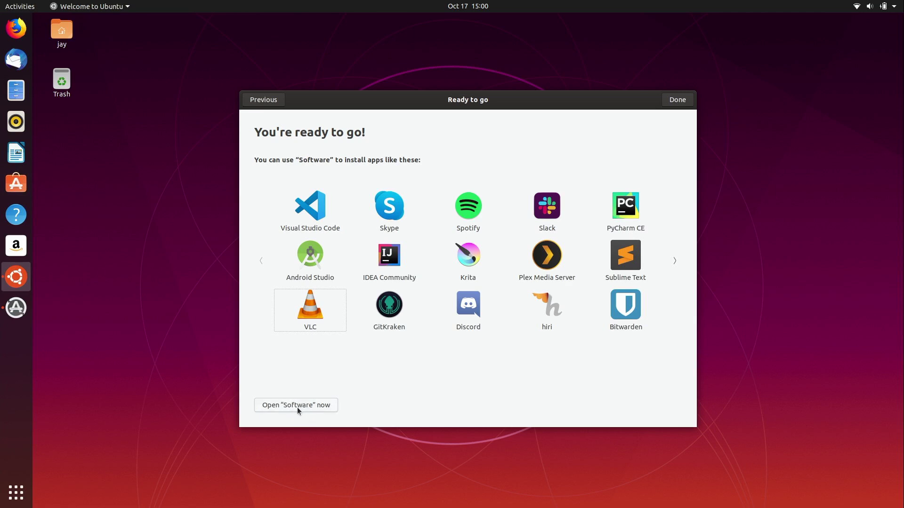
- Click Done in the welcome wizard, close Software Updater without updating, and launch Ubuntu Software
click(679, 104)
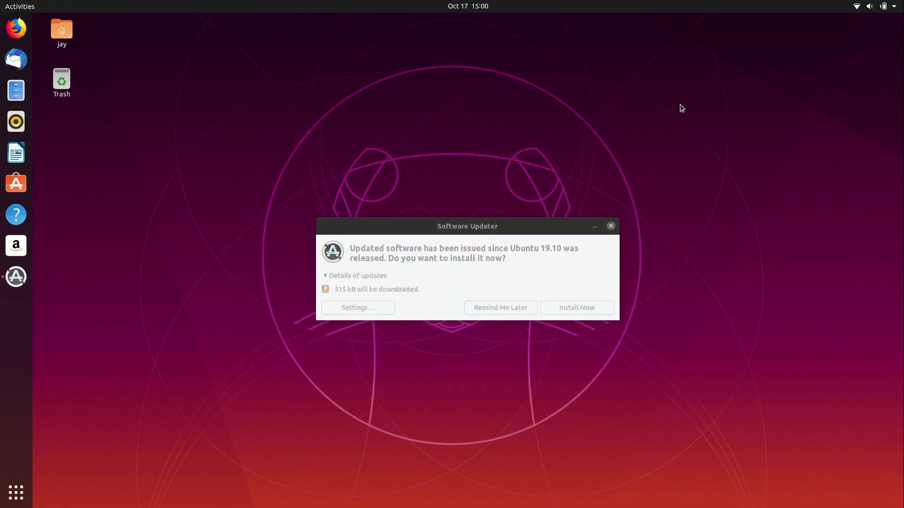
click(375, 230)
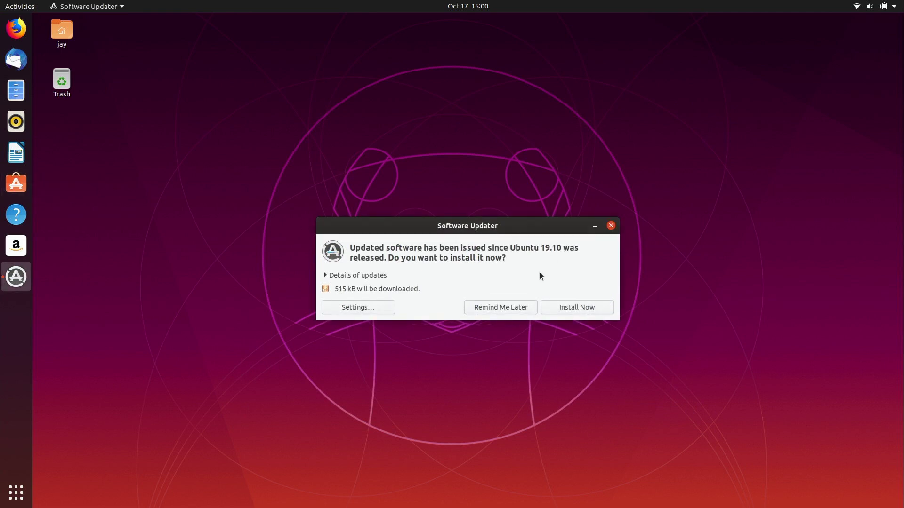
click(611, 227)
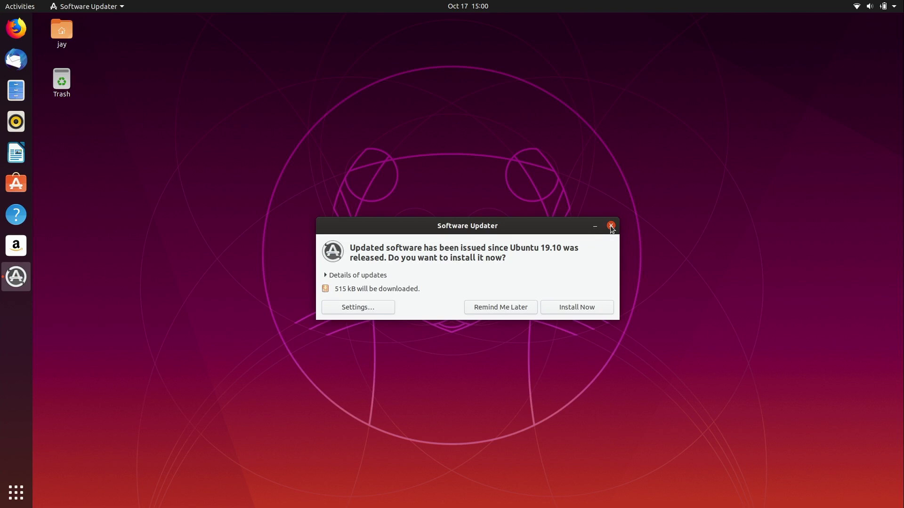
click(19, 189)
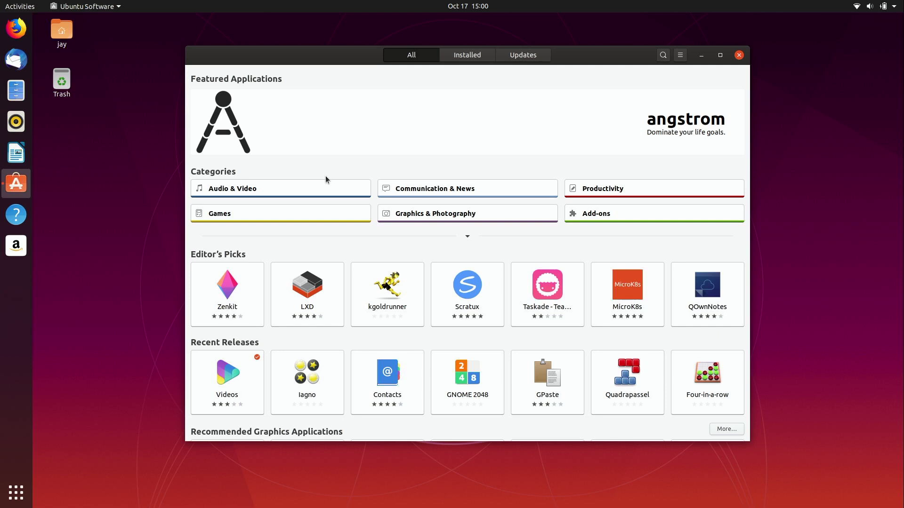
- View the Minecraft Installer page under Games, go back, then close Ubuntu Software
click(326, 218)
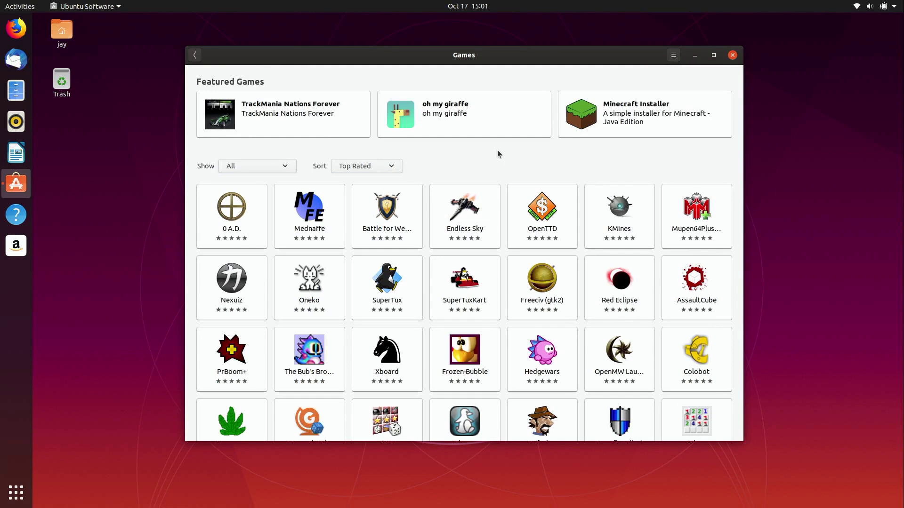
click(632, 116)
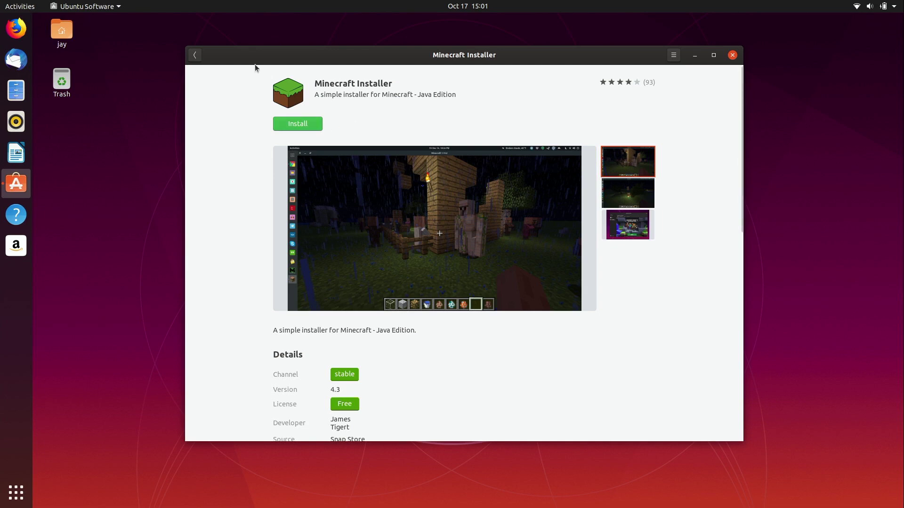
click(195, 56)
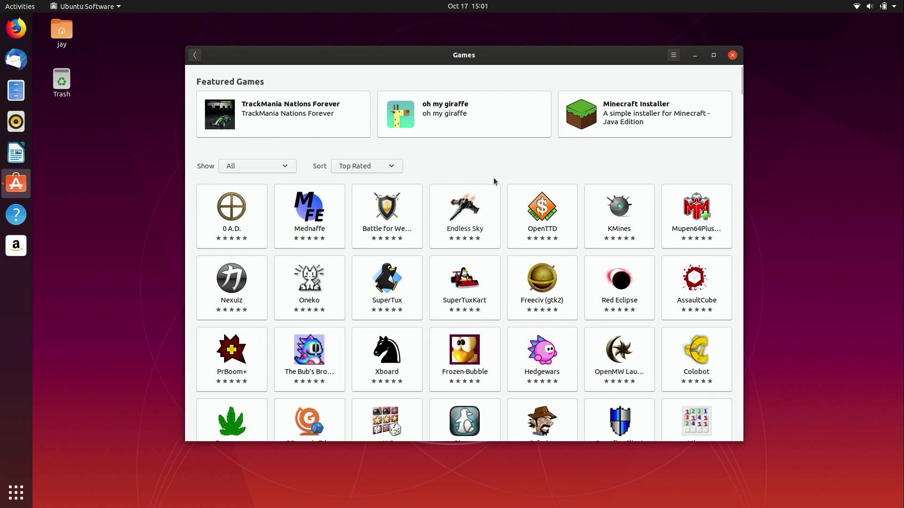
click(733, 56)
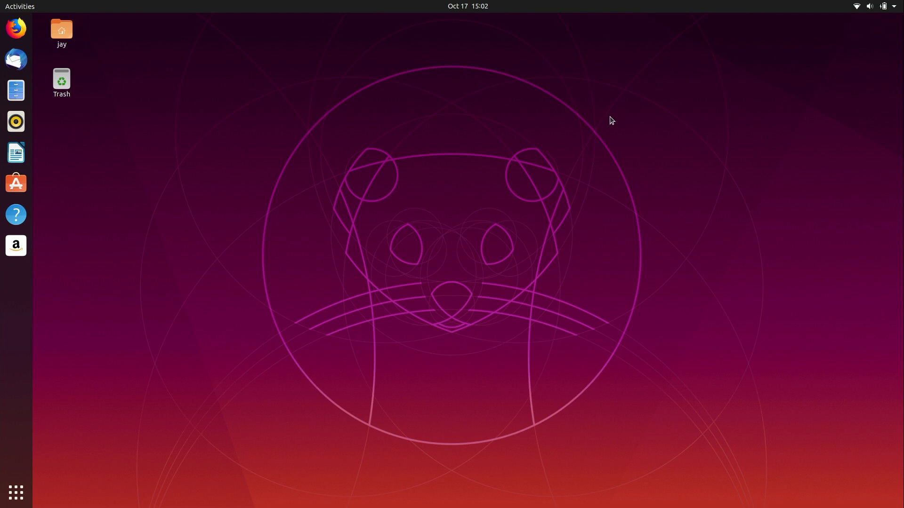
- Open Home in Files, launch Writer, dismiss its tip and version notice, then close Writer
double_click(74, 41)
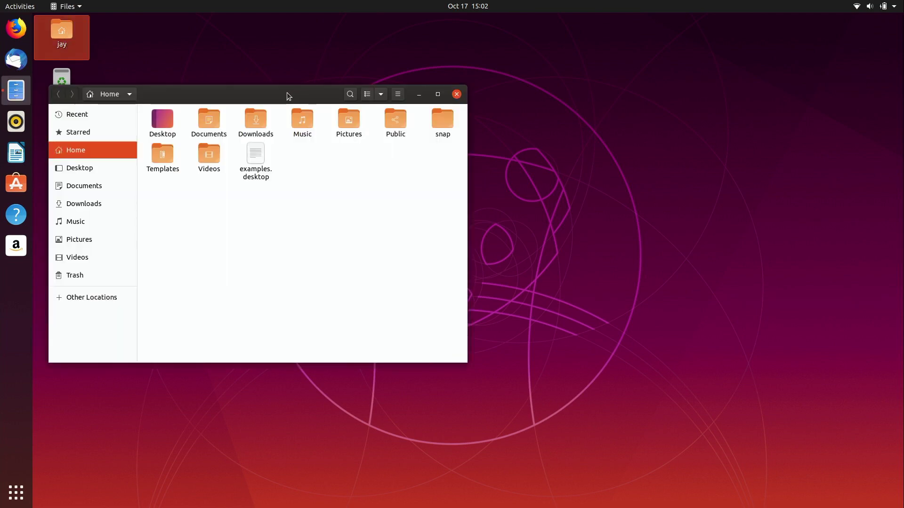
drag(289, 96, 547, 92)
click(16, 152)
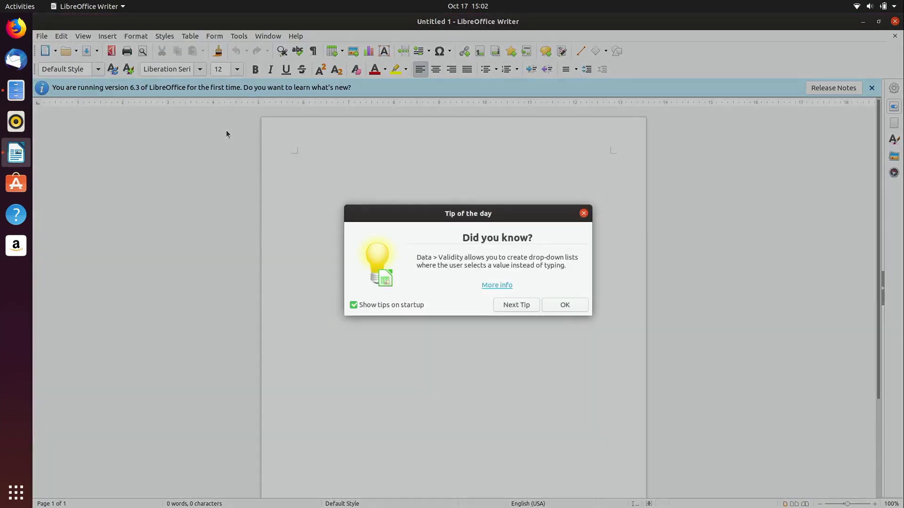
click(565, 305)
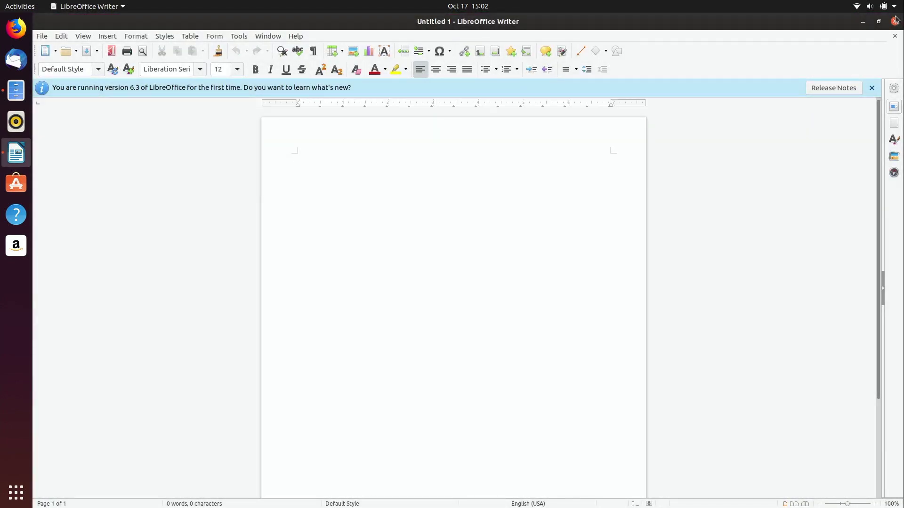
click(871, 88)
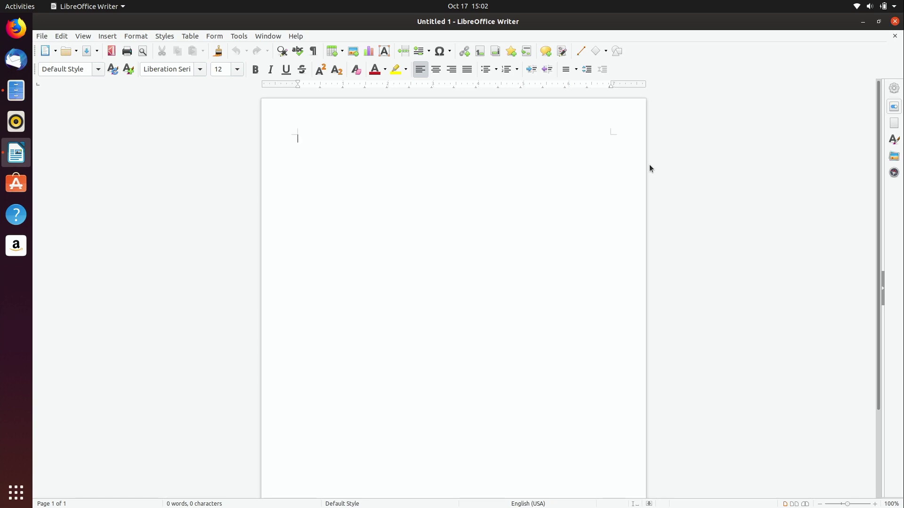
click(895, 22)
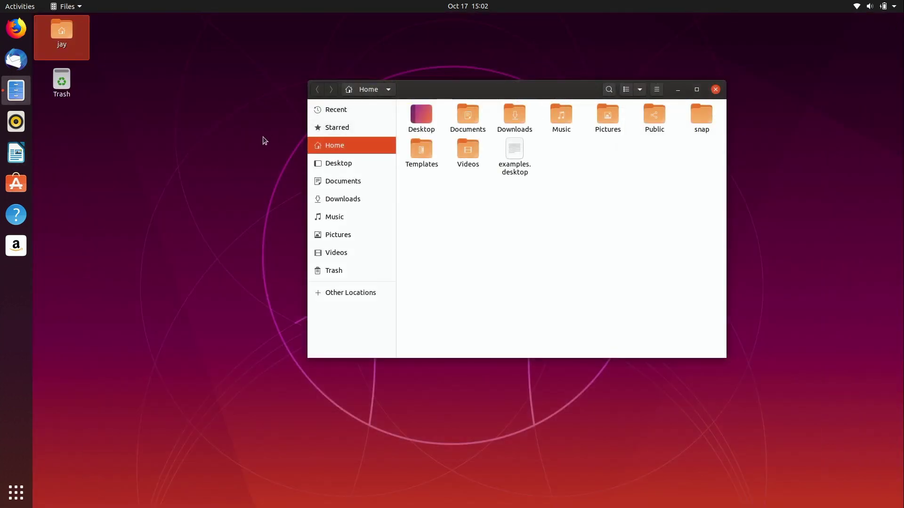